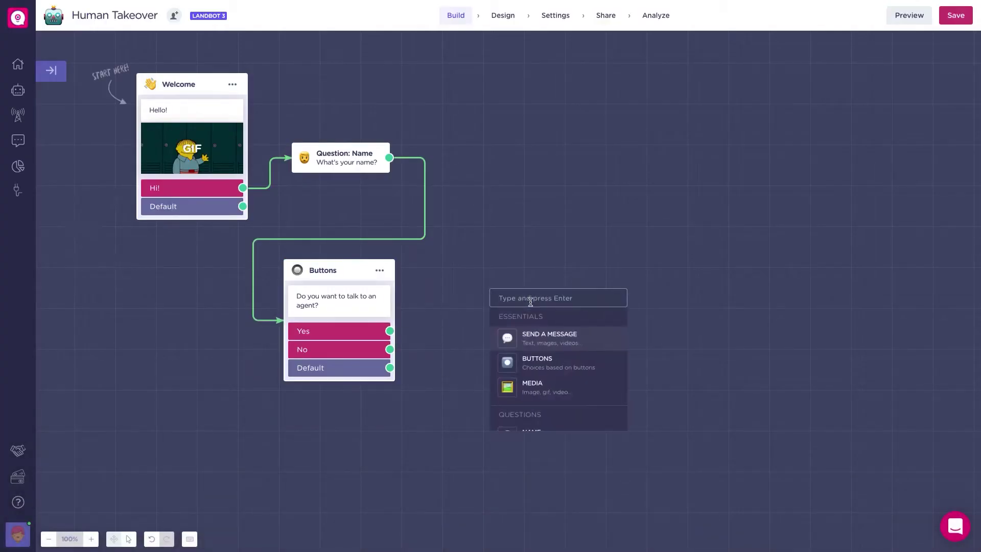
Step: Route the Yes answer to a new Human Takeover block assigned to two agents, then save the bot
type("Hu")
left_click(552, 338)
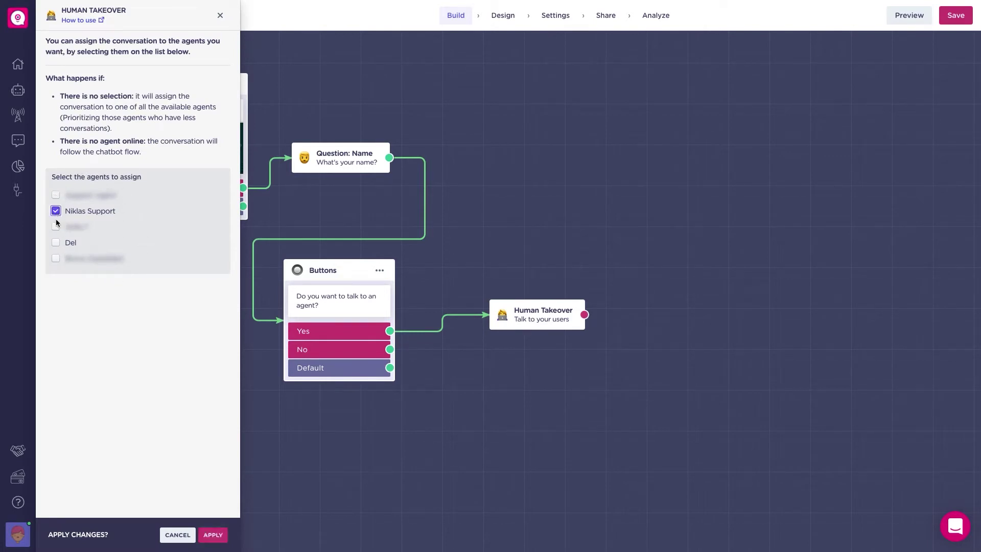
left_click(215, 534)
left_click(954, 23)
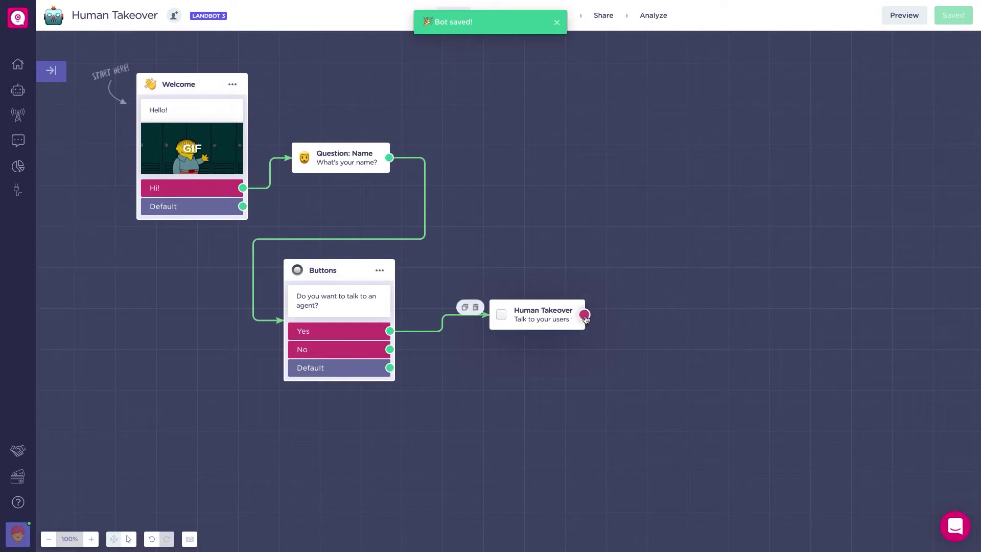
Step: Add an offline 'no one is online' message after Human Takeover and a 'Thanks!' message after No
left_click_drag(675, 282, 677, 281)
left_click(715, 313)
left_click(785, 266)
left_click_drag(390, 349, 480, 370)
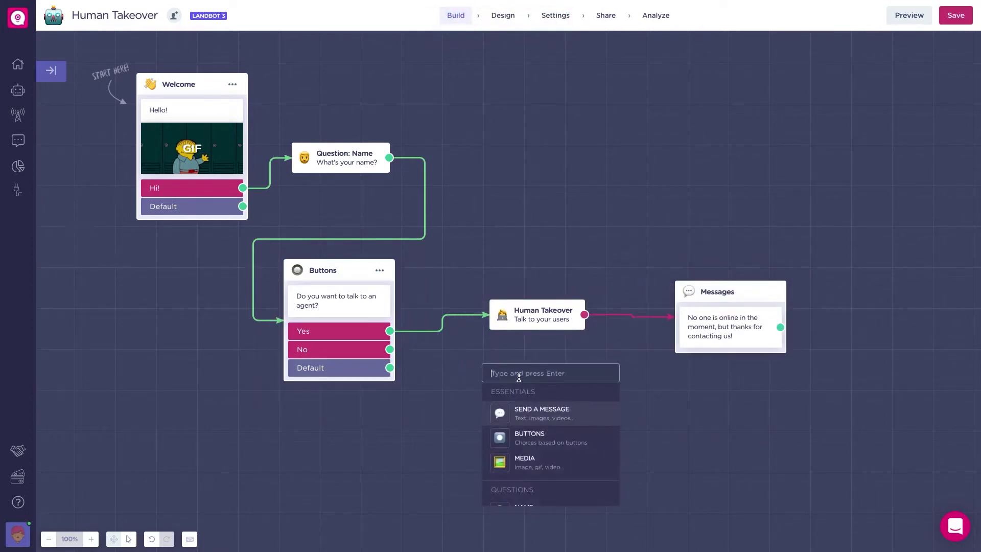
left_click(528, 407)
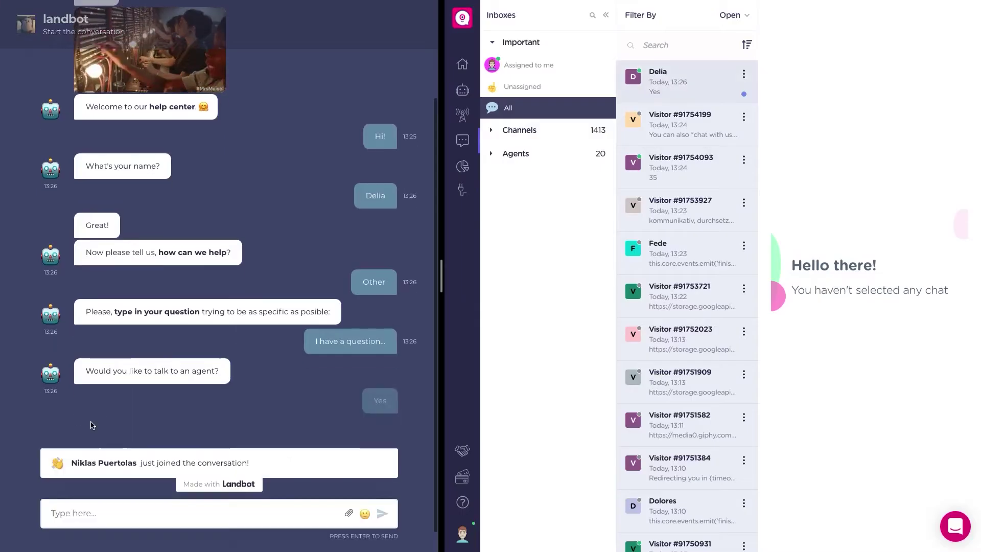
Step: Greet the visitor by name with 'Nice to meet you' and a hugging emoji, then send the visitor's reply
left_click(656, 81)
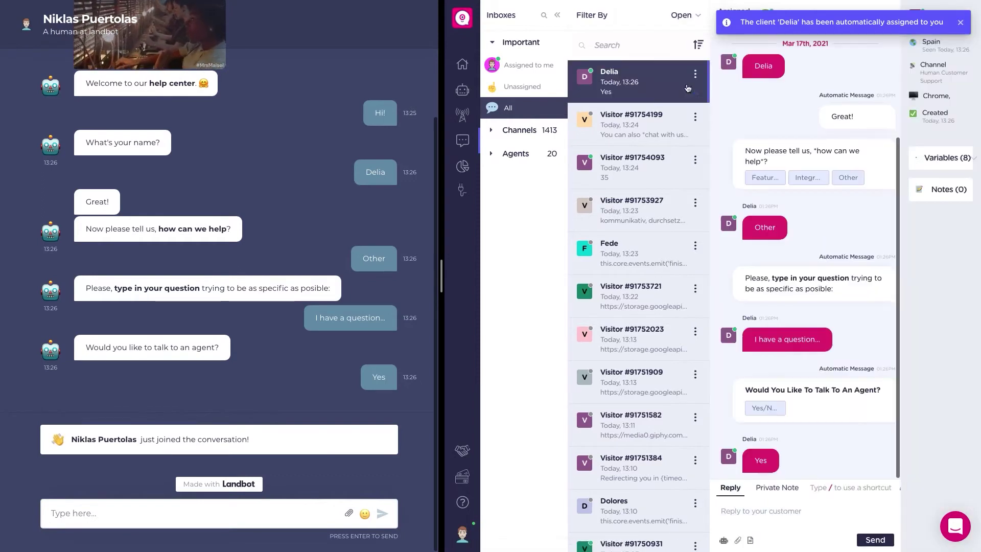
type("Hi there Del")
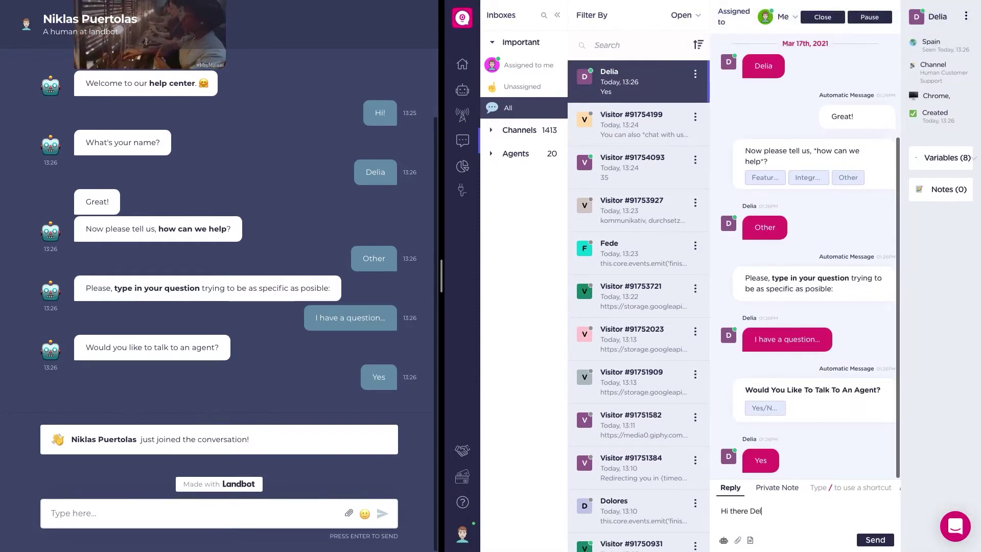
type("! Nice to meet you")
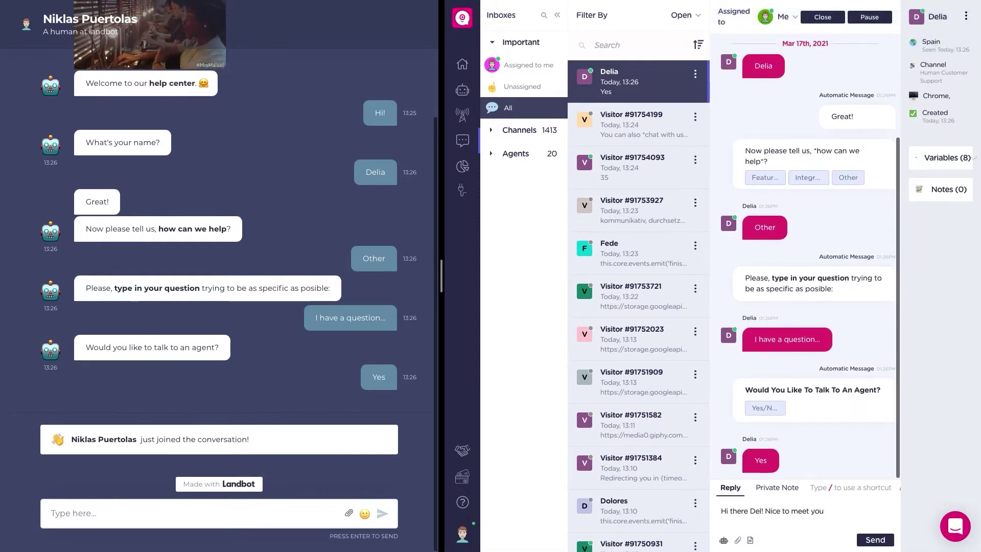
key("ctrl+super+space")
left_click(815, 358)
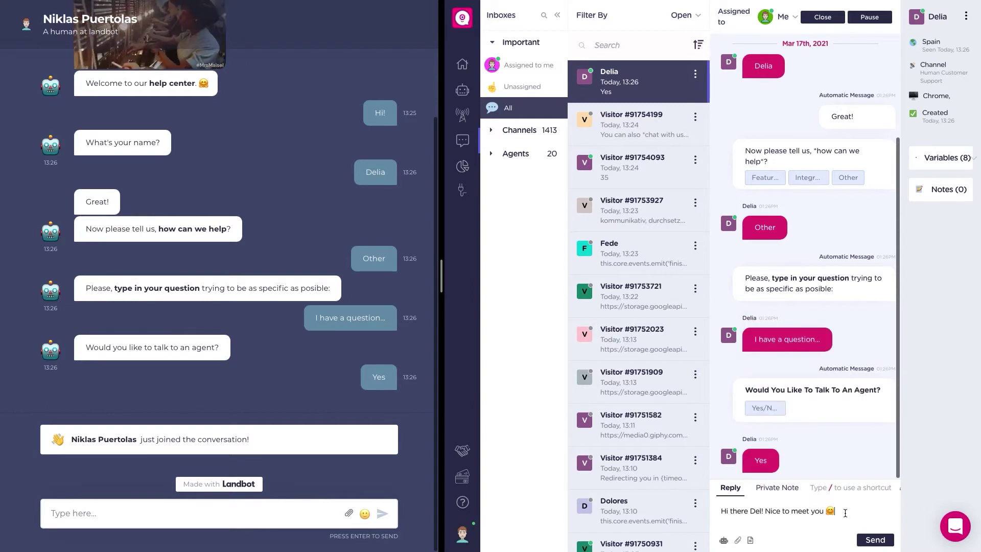
key("Return")
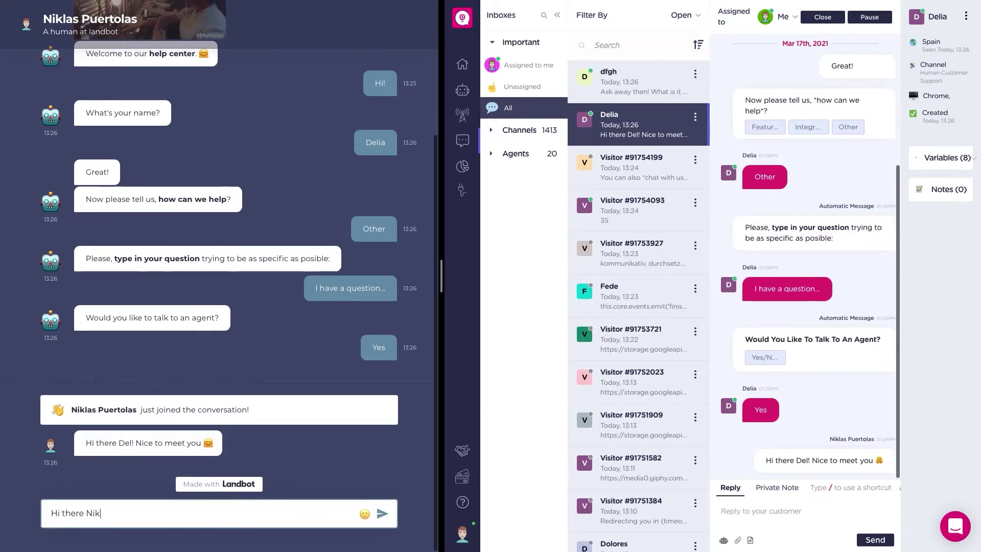
key("Return")
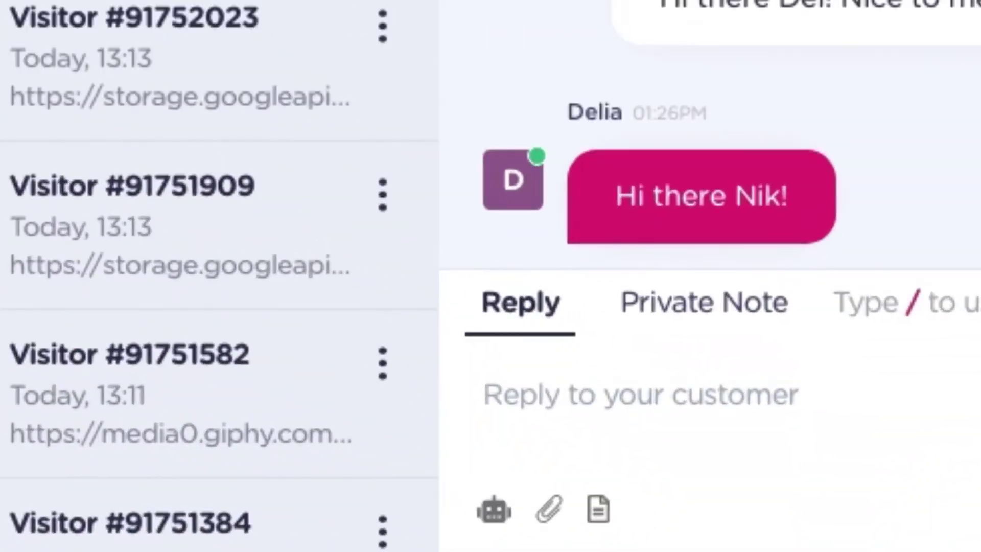
Step: Launch the first New Bot into the visitor's conversation from the Launch bot dialog
left_click(488, 511)
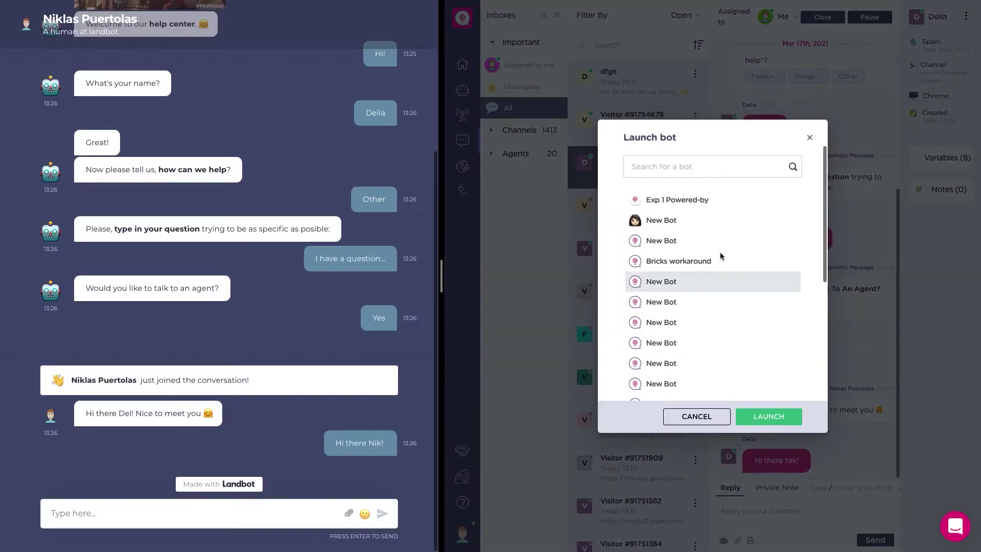
left_click(724, 225)
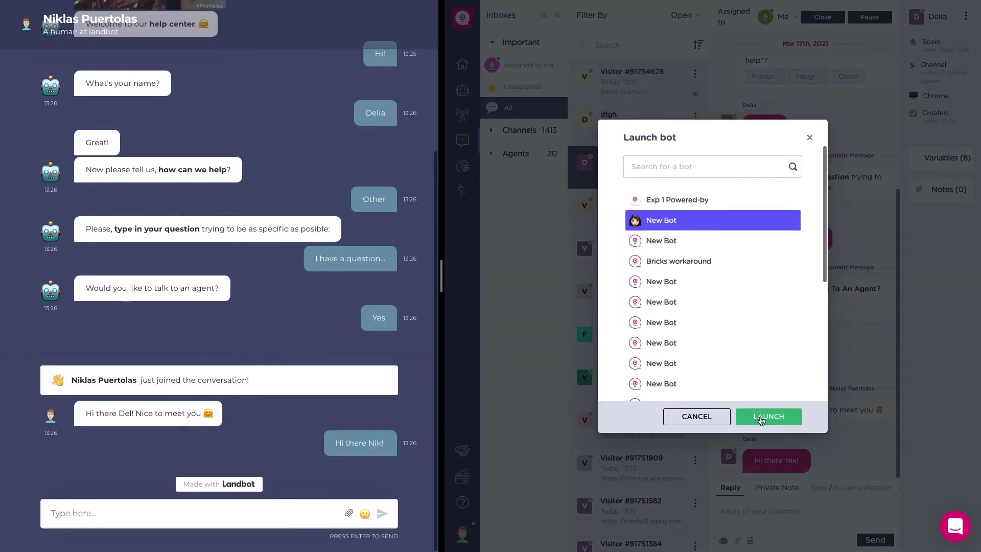
left_click(768, 416)
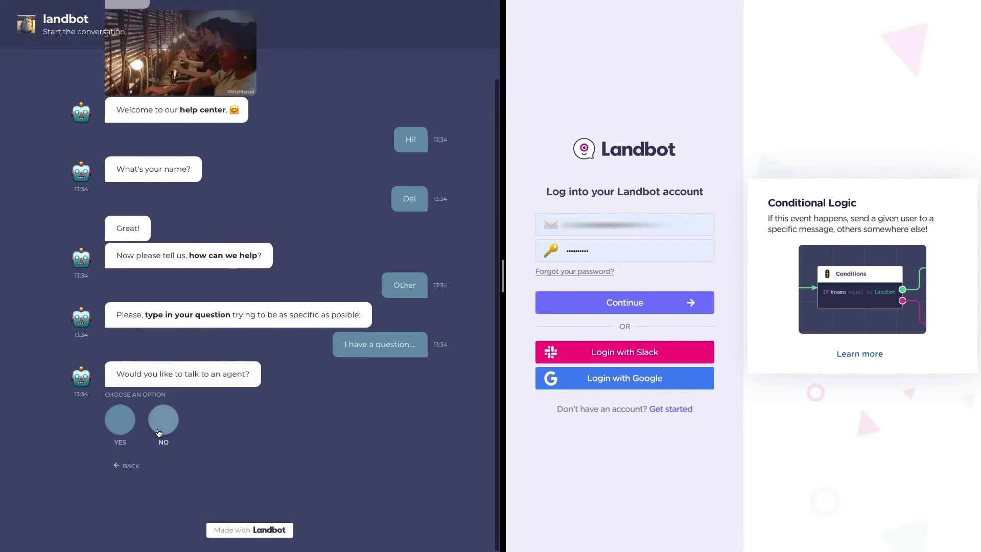
Step: Answer YES to talking to an agent in the test chat
left_click(121, 424)
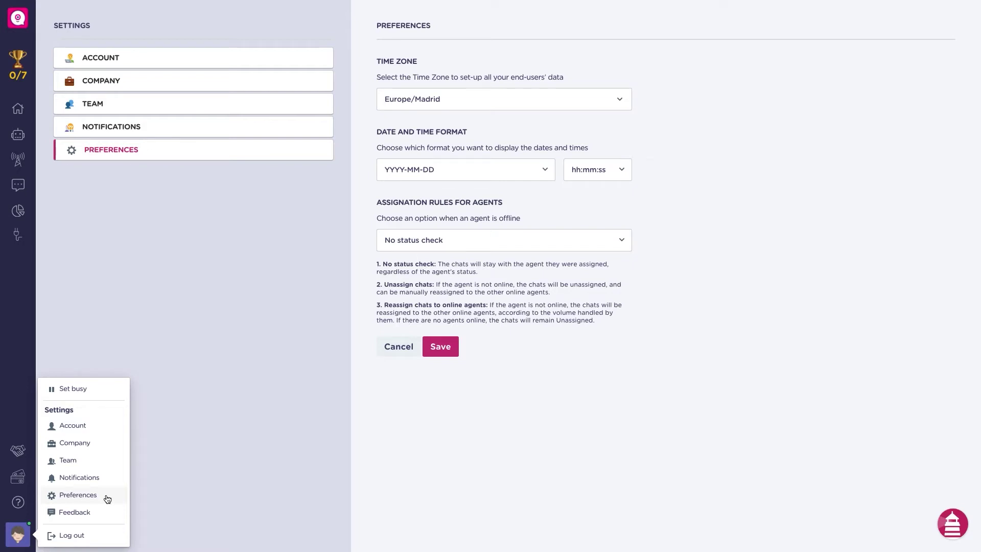
Step: Set the offline-agent assignation rule to 'Reassign chats to online agents' and save the preferences
left_click(107, 498)
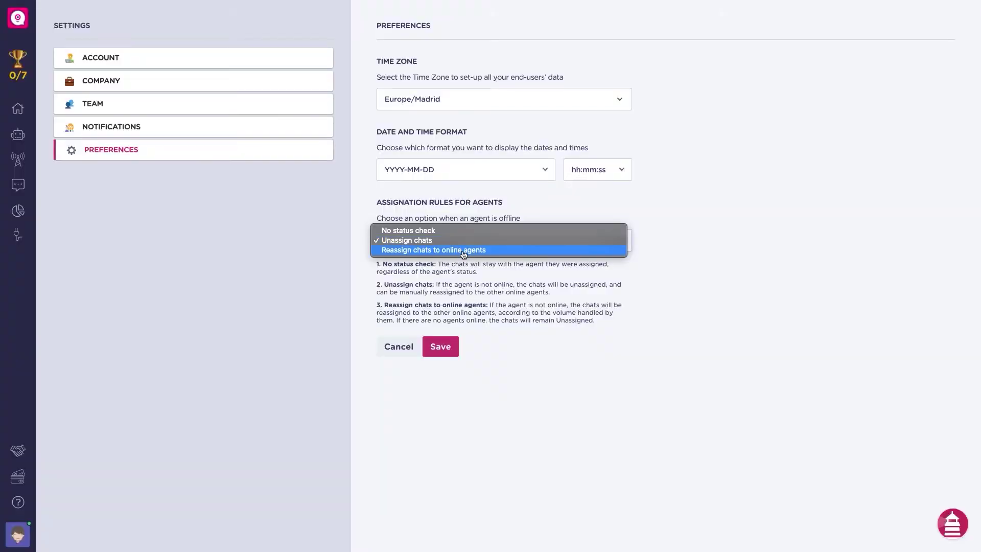
left_click(464, 250)
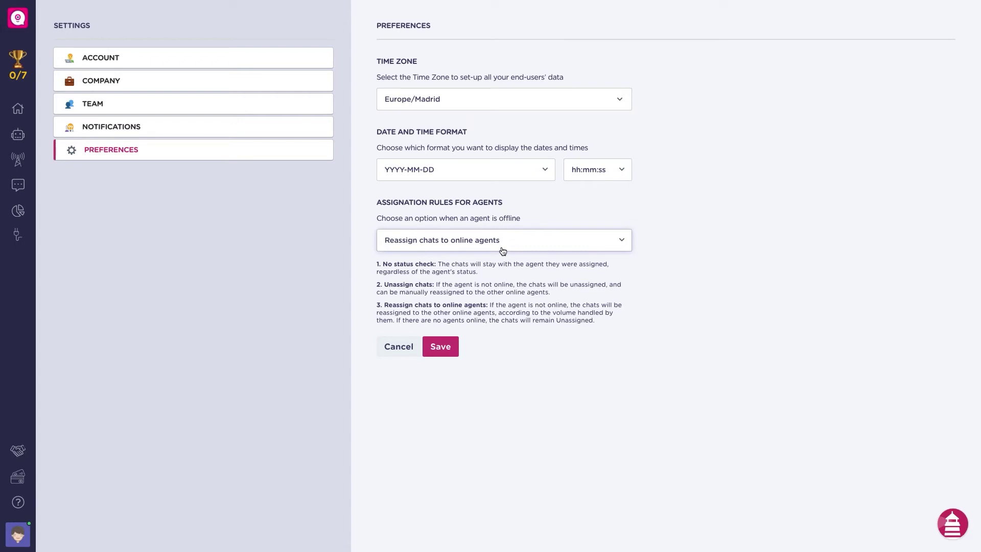
left_click(449, 353)
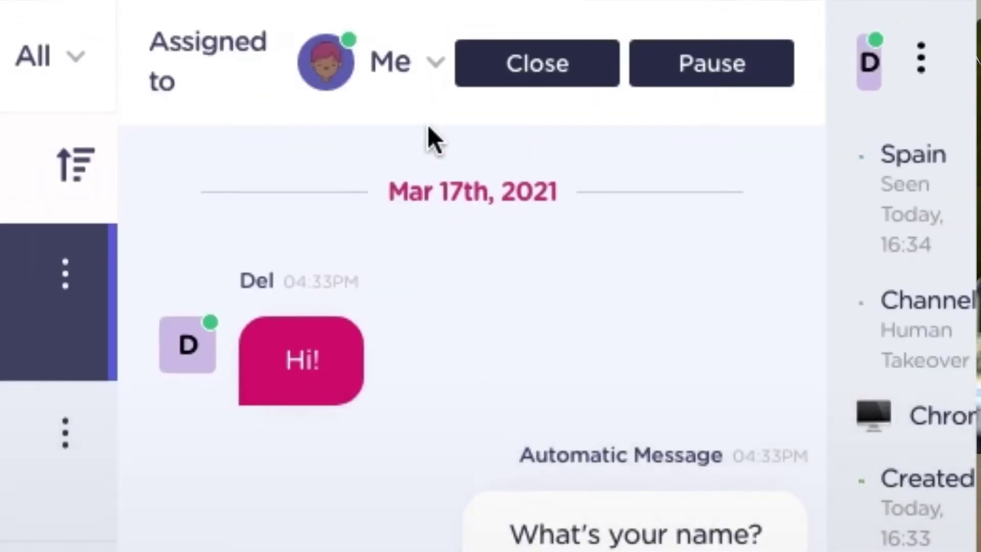
Step: Assign the chat to a support agent, filter to 'Assigned to me', and ask the visitor their question
left_click(418, 79)
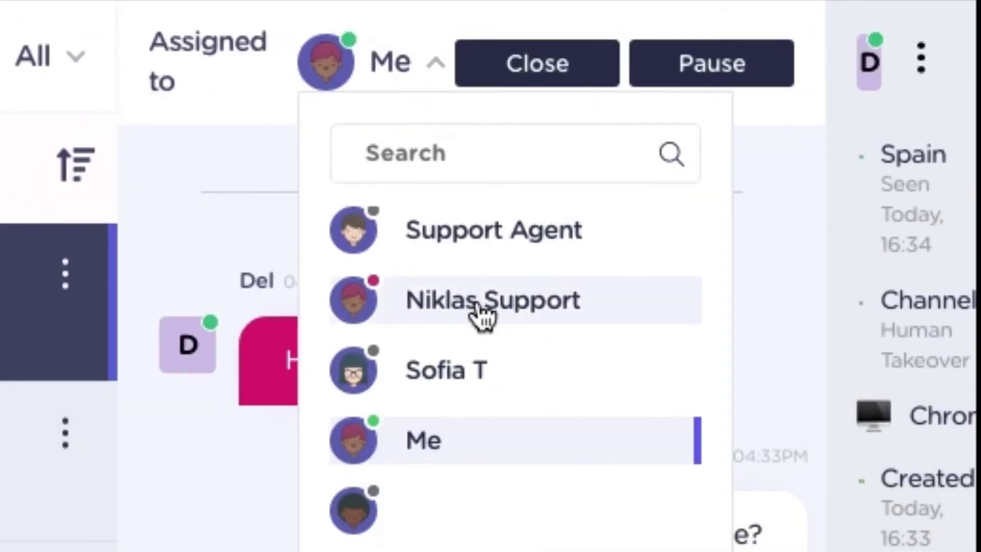
left_click(478, 301)
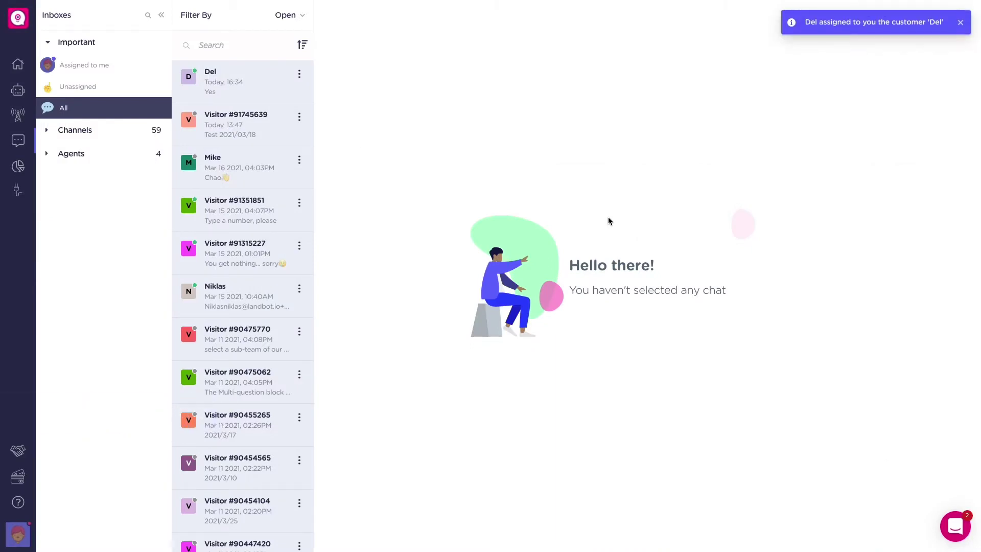
left_click(108, 66)
left_click(235, 52)
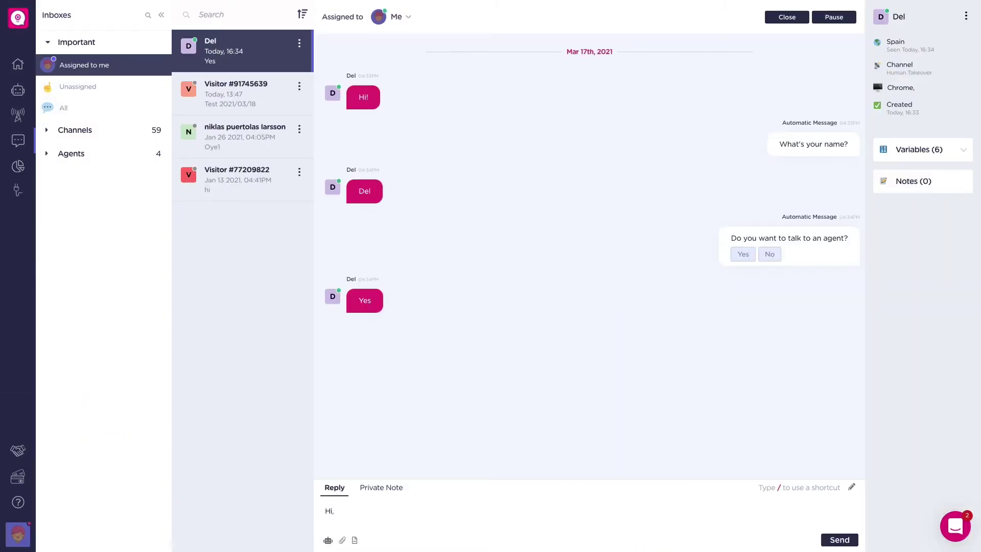
key("Return")
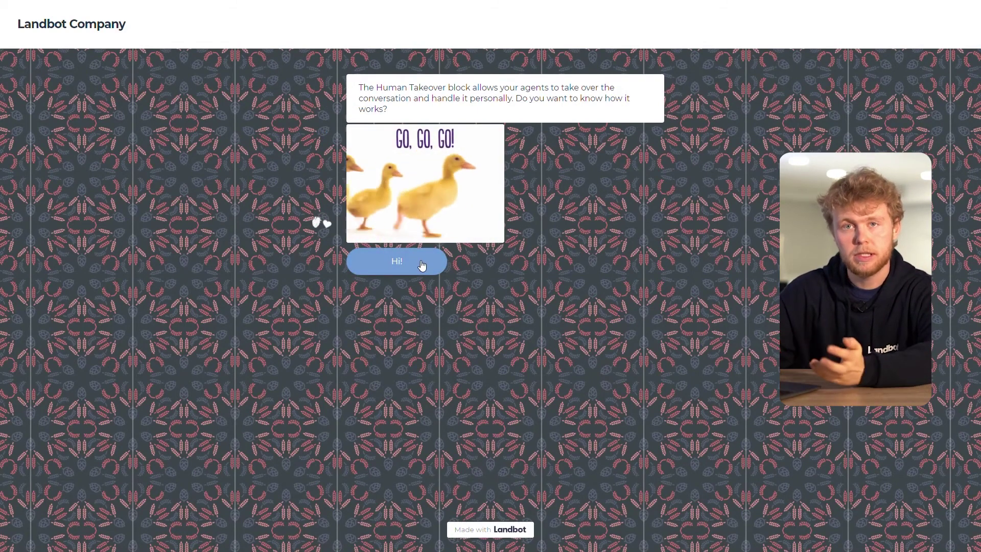
Step: Answer Hi! in the Company demo chat to start the conversation
left_click(417, 263)
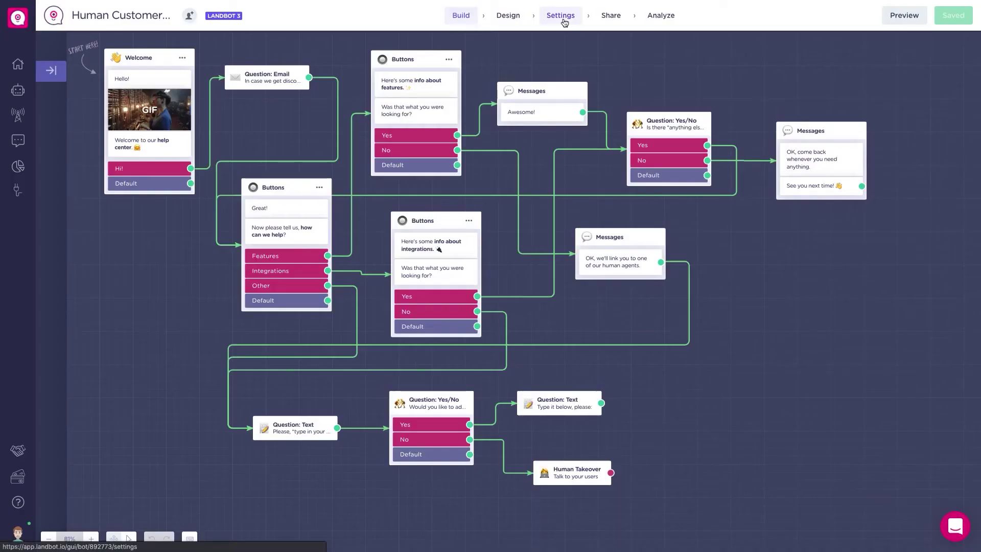
Step: Turn on custom Human take over system messages in the bot's settings and edit the agent text
left_click(564, 21)
left_click(271, 108)
left_click(639, 368)
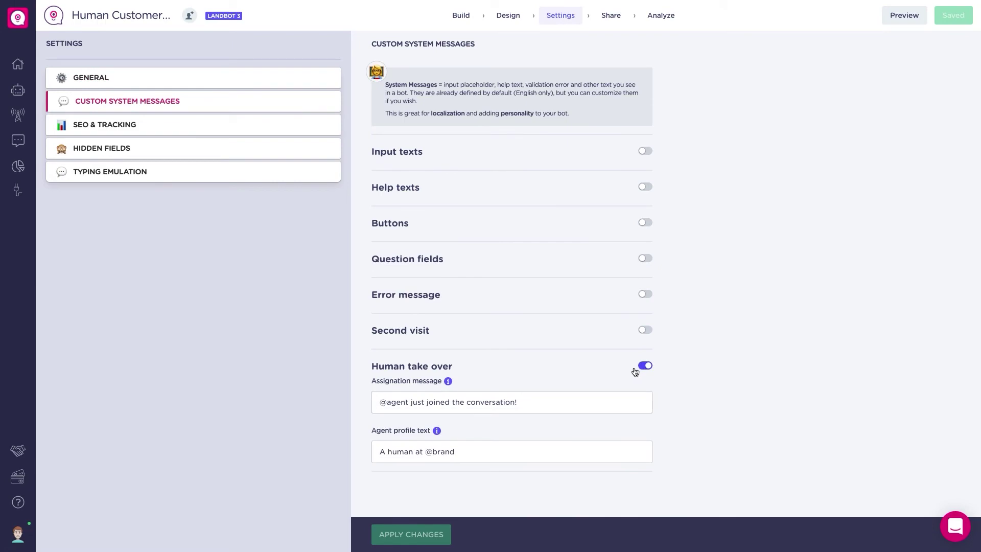
left_click(469, 455)
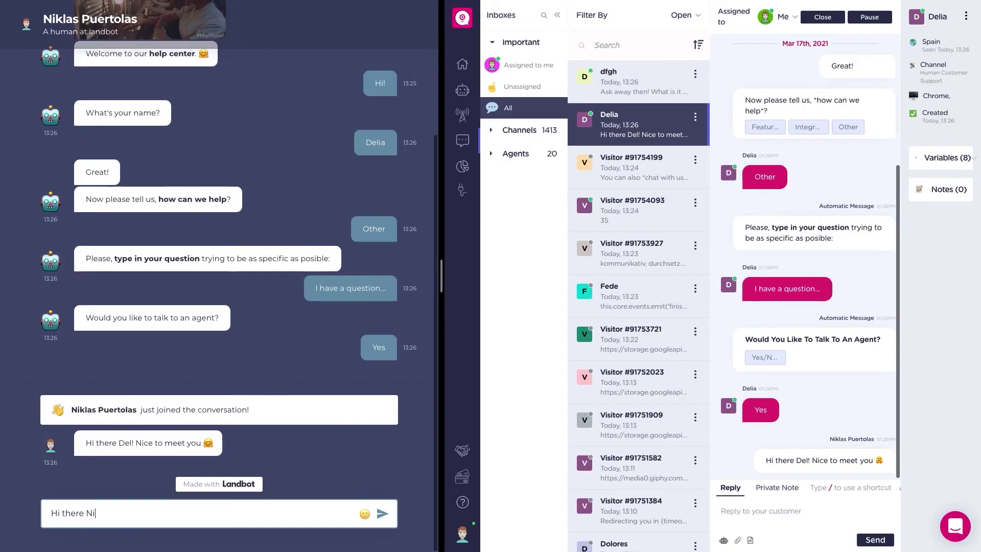
Step: Send the visitor's greeting, search for an agent by name, and answer Hi! in the company chat
key("Return")
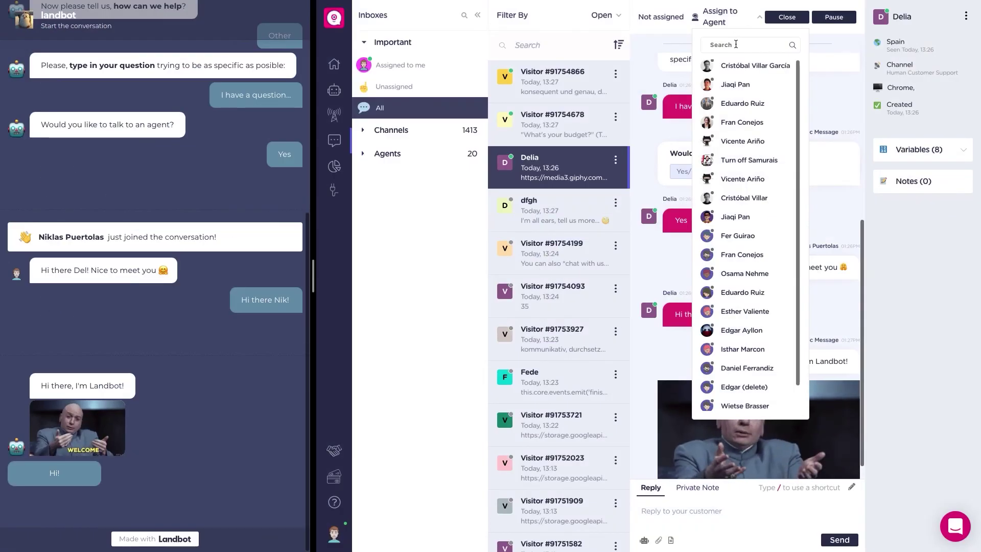
type("Niklas")
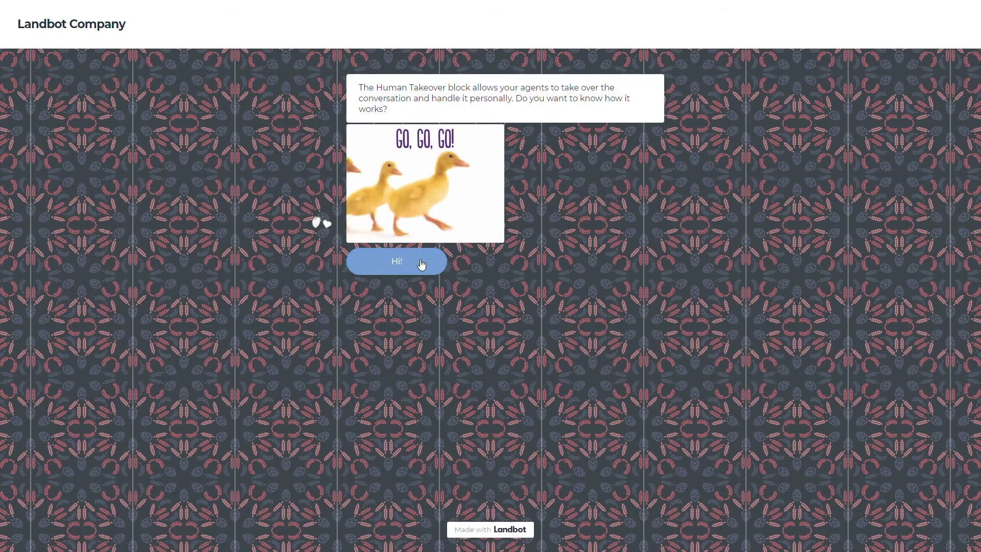
left_click(418, 260)
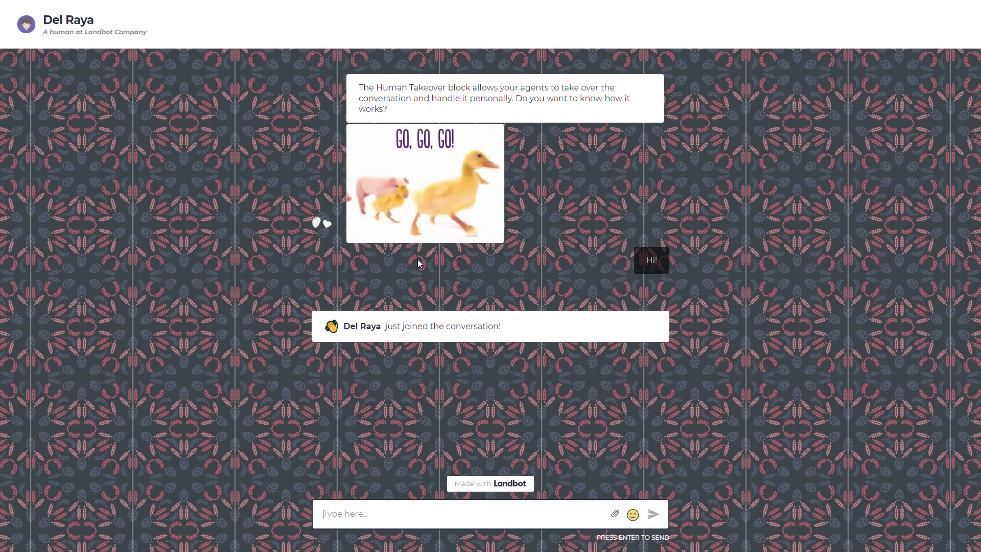